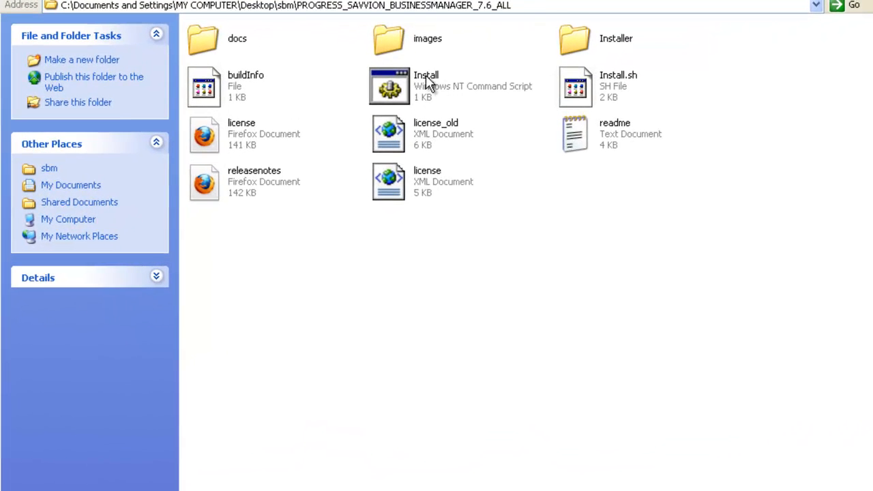
- Run the Install script and let InstallShield open the Savvion BusinessManager 7.6 welcome page
double_click(428, 82)
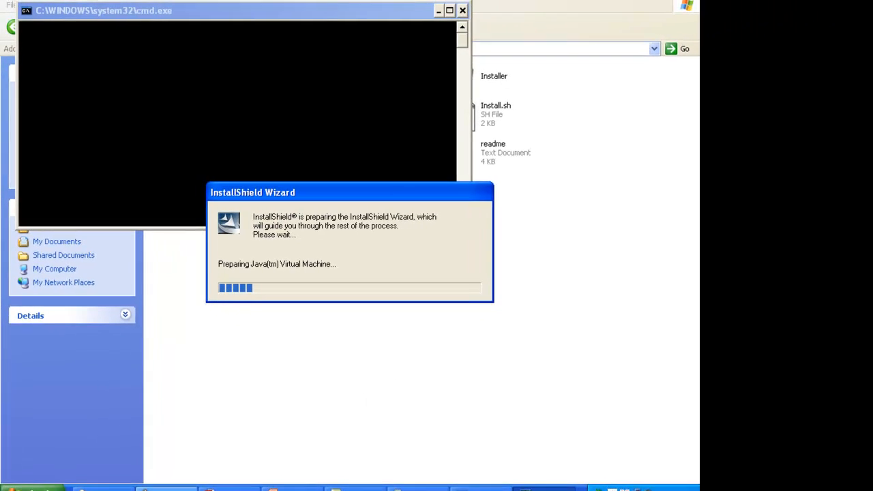
click(172, 488)
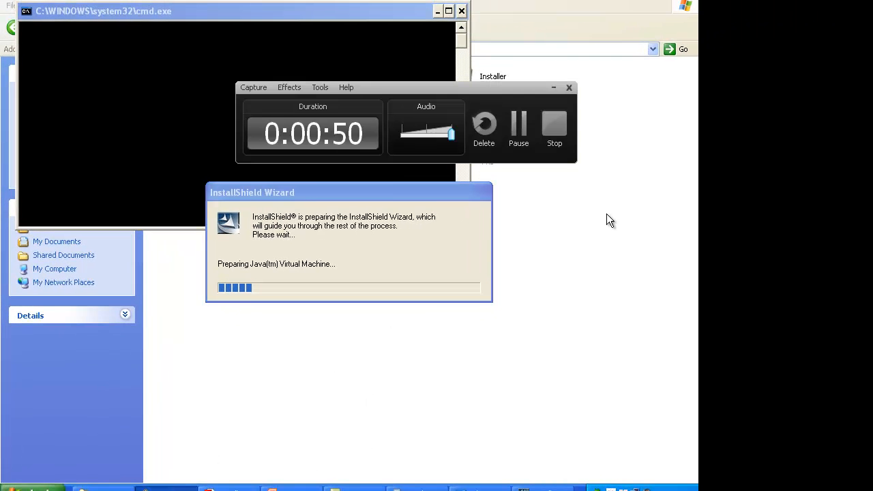
click(520, 126)
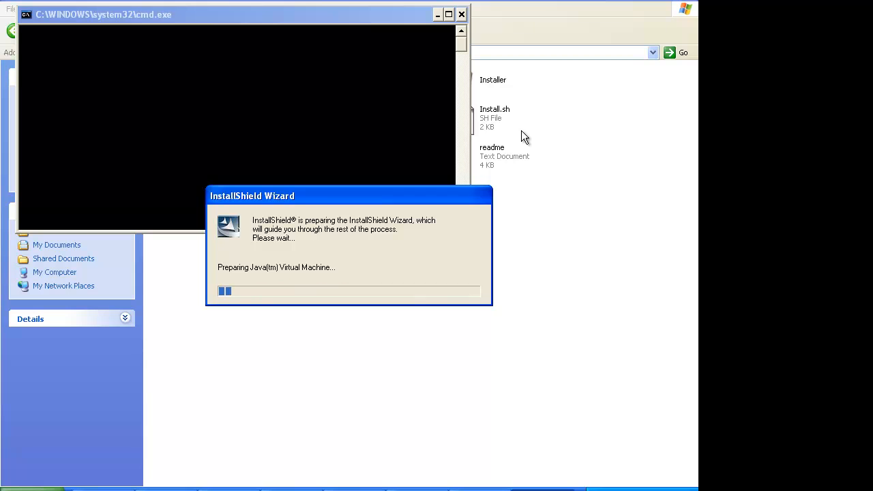
click(481, 490)
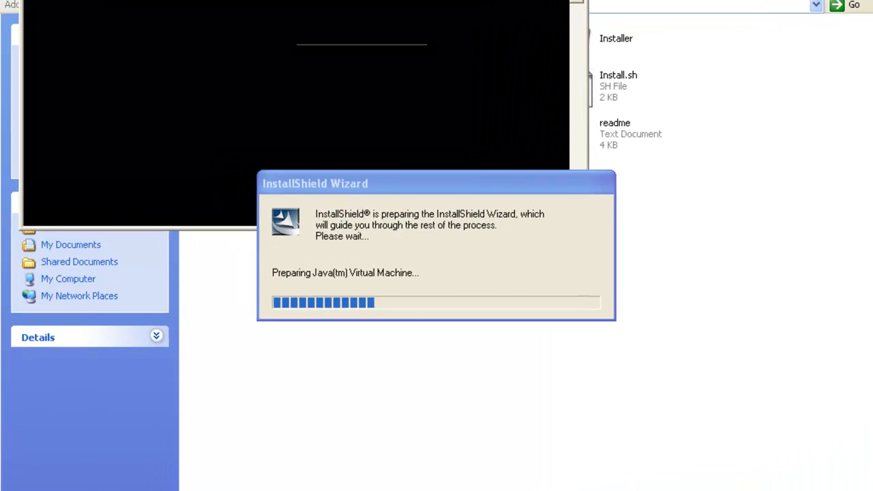
click(655, 105)
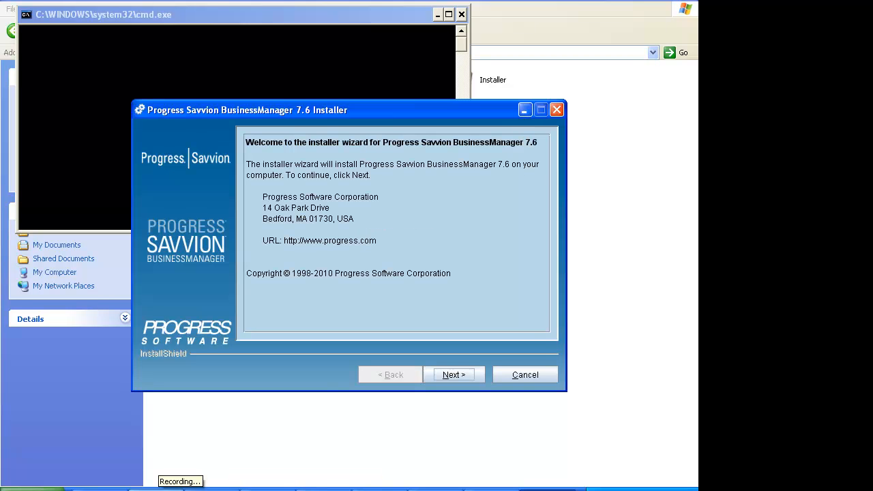
- Accept the license agreement and keep C:\SBM76 as the installation location
click(167, 487)
click(167, 488)
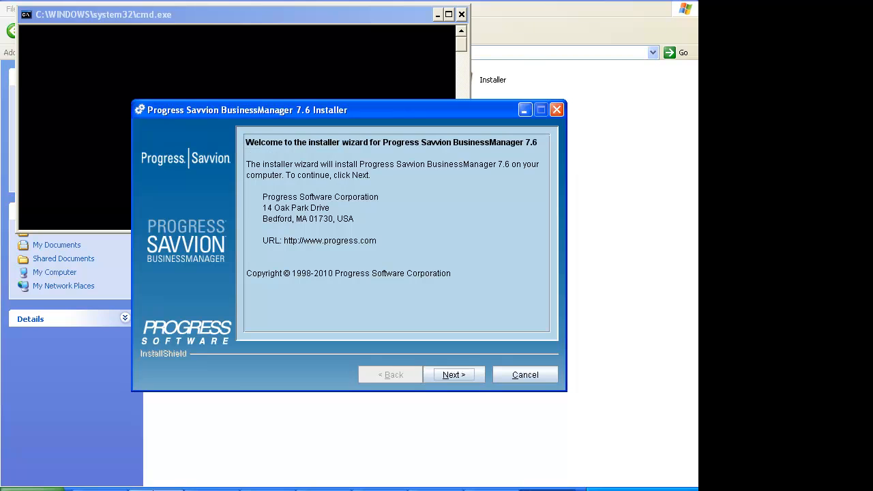
click(461, 374)
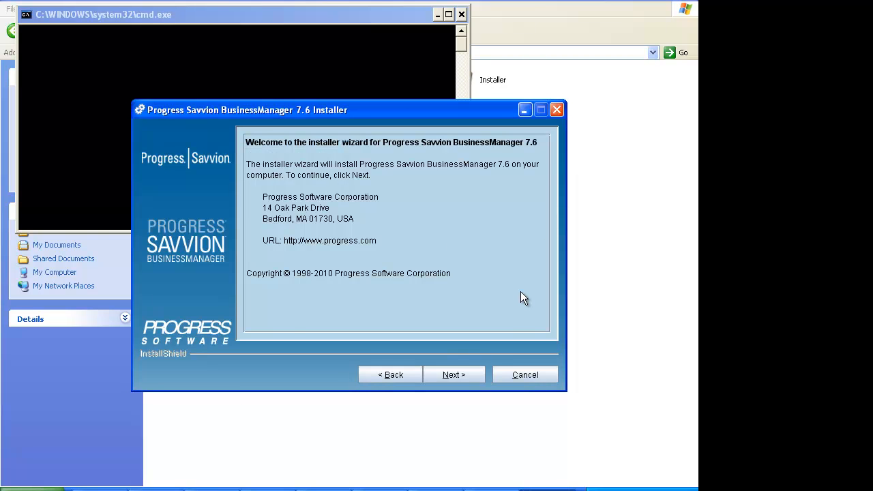
click(250, 309)
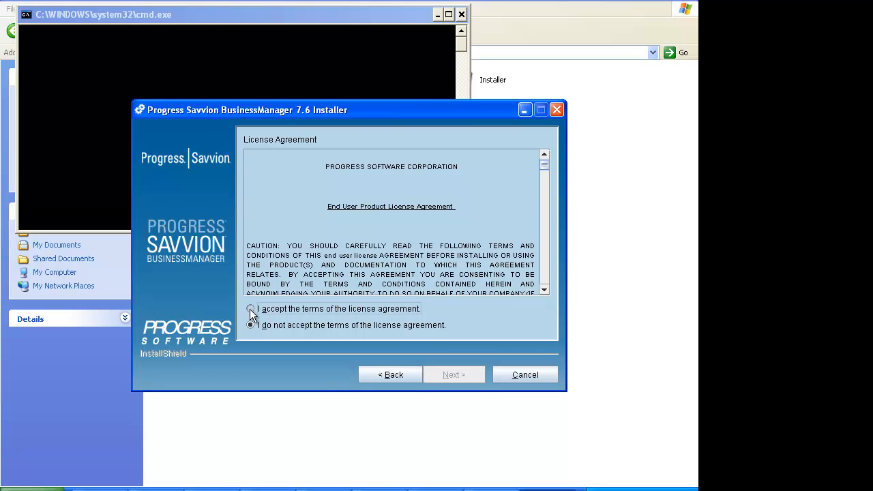
click(451, 374)
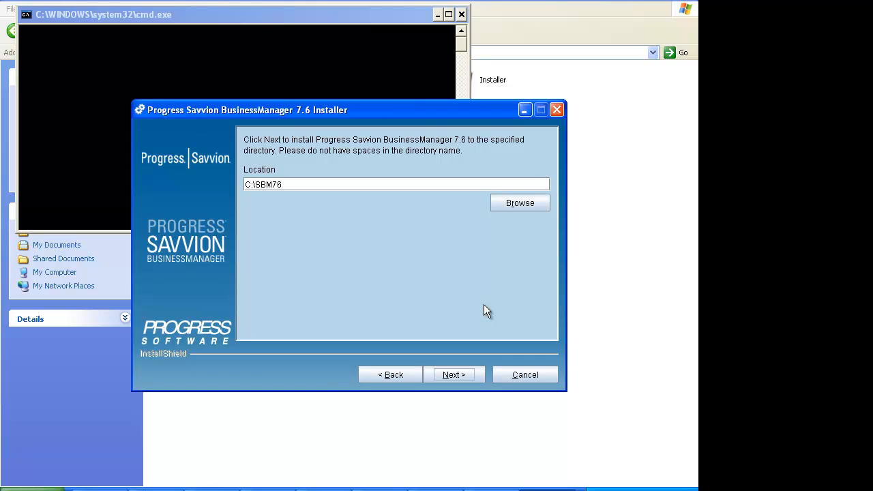
click(465, 375)
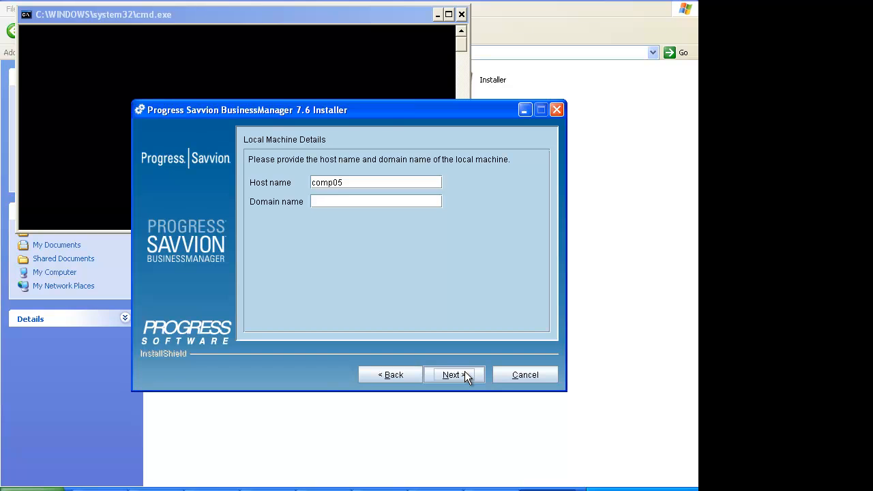
- Keep host name comp05, then enter and confirm the default admin password
click(464, 375)
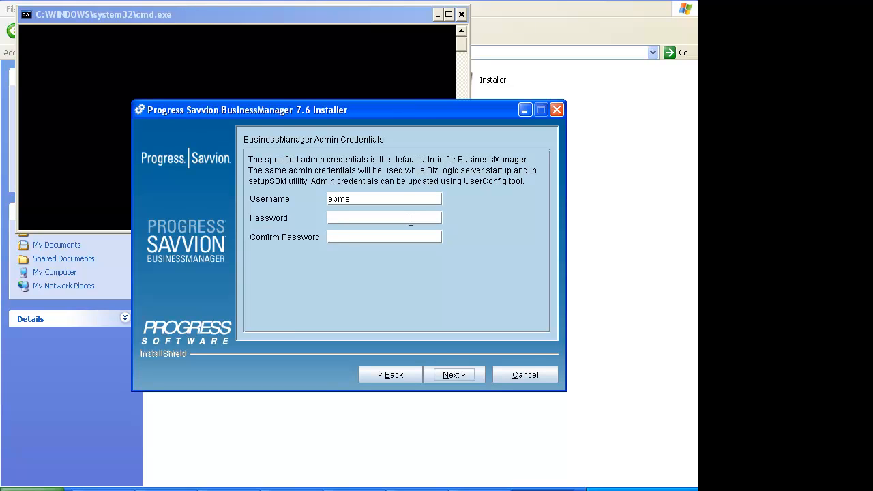
click(411, 220)
text(ebms)
key(Tab)
text(ebms)
click(455, 375)
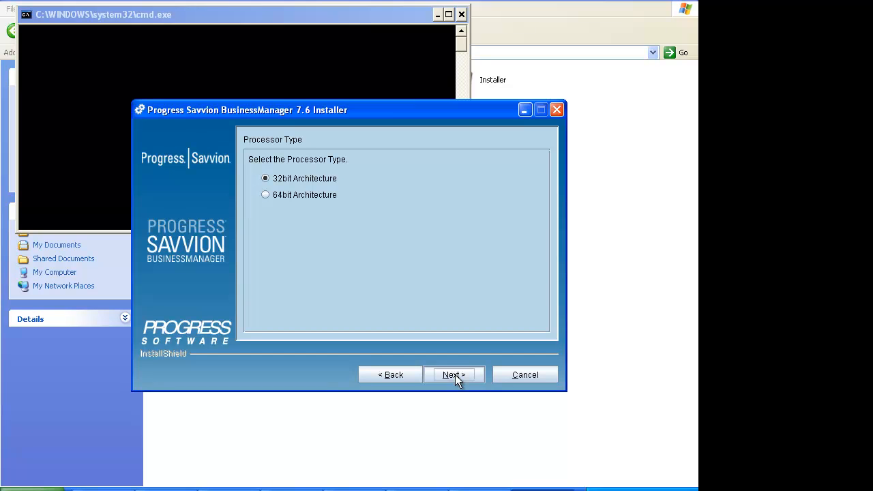
- Keep 32bit architecture, Embedded Pramati 6.0 SP4 and default ports 16003, 18793, 14005
click(455, 374)
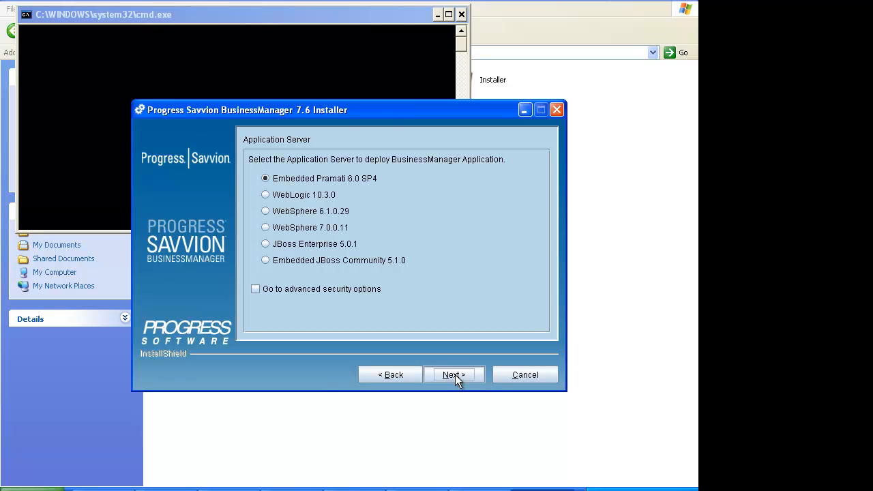
click(454, 374)
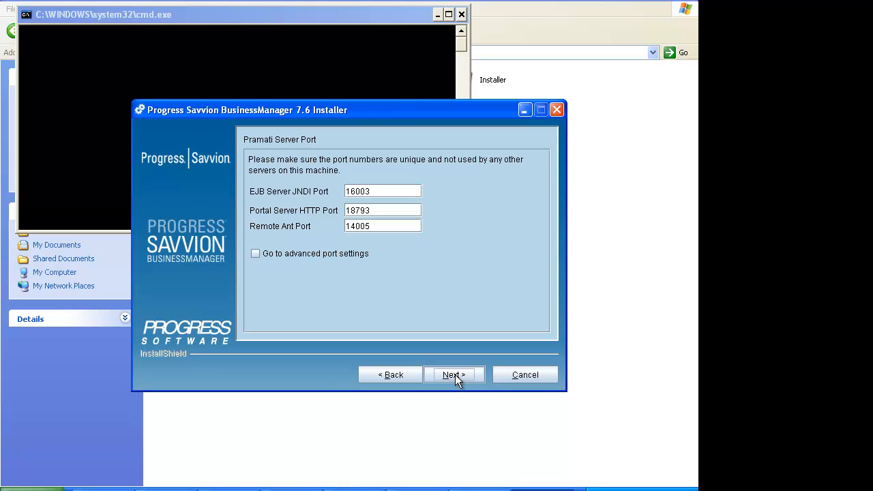
click(455, 375)
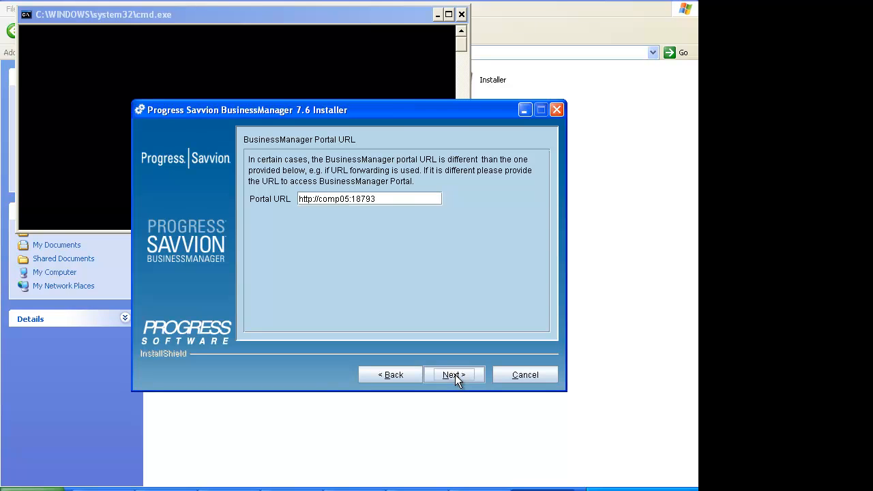
click(455, 375)
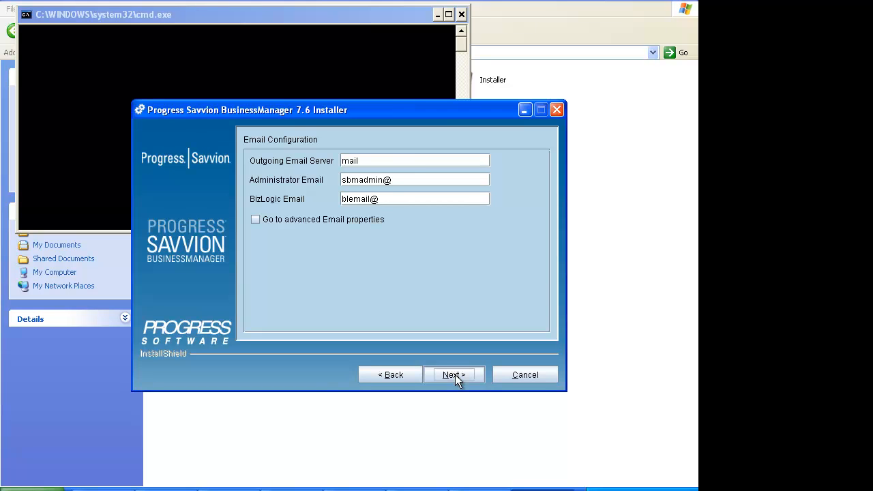
click(398, 159)
text(.constonline.com)
- Set the Administrator and BizLogic email fields to the same constonline.com notification address
key(Tab)
key(shift+Right)
key(shift+Right)
key(shift+Right)
key(shift+Right)
key(shift+Right)
key(shift+Right)
key(shift+Right)
key(shift+Right)
key(shift+Right)
key(shift+Left)
key(shift+Left)
key(shift+Right)
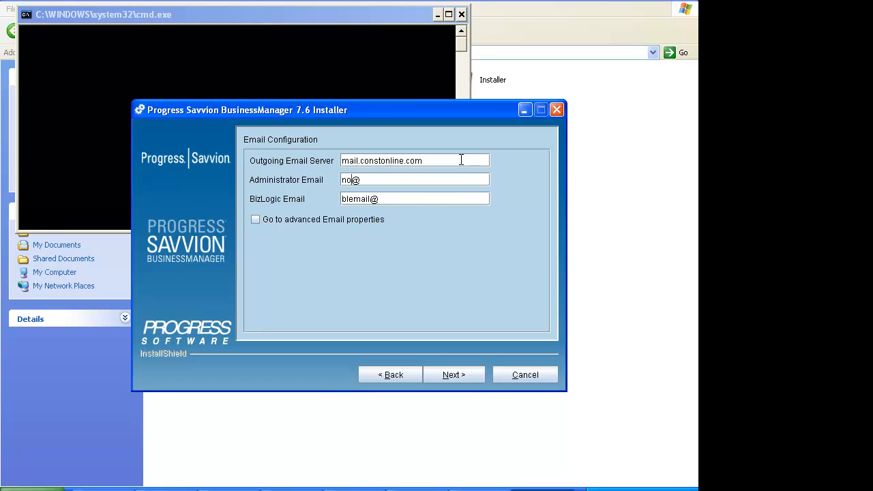
key(Right)
key(shift+Right)
key(shift+Right)
key(shift+Right)
key(shift+Right)
key(shift+Right)
key(shift+Right)
key(shift+Right)
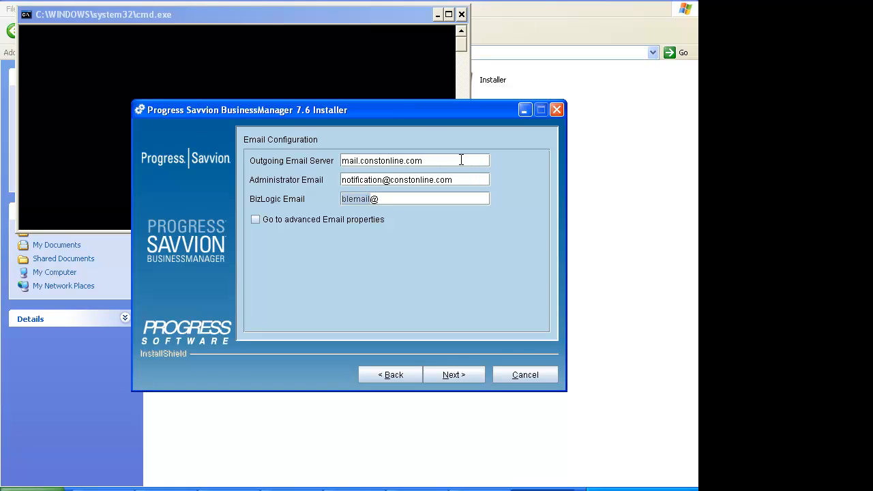
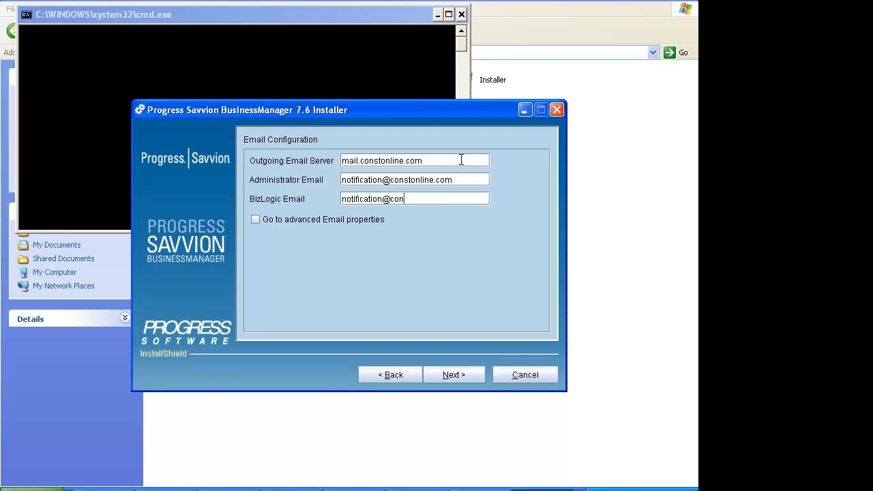
- Tick 'Go to advanced Email properties'
click(543, 489)
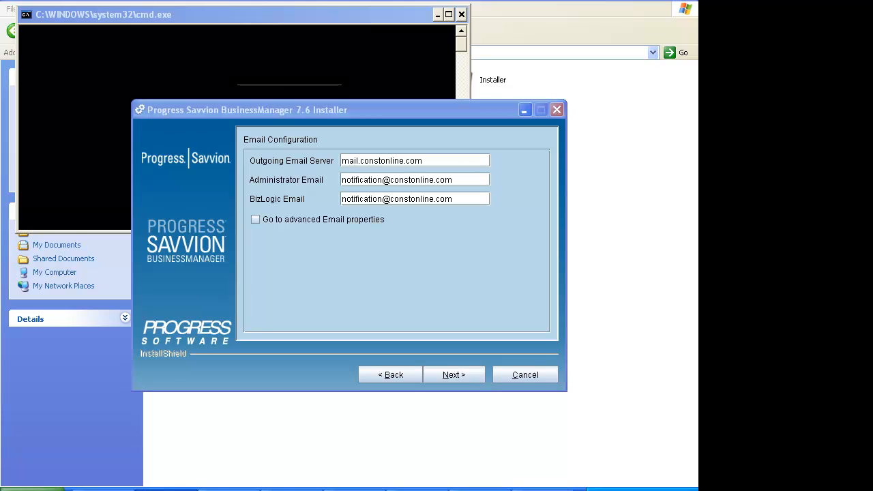
click(517, 132)
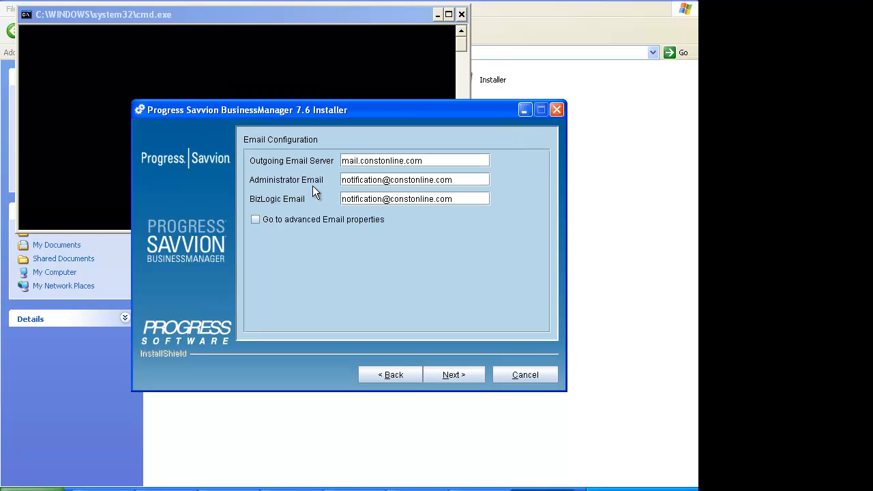
click(256, 219)
- Set the BizLogic email account username to the notification address and enter its confirmed password
click(452, 375)
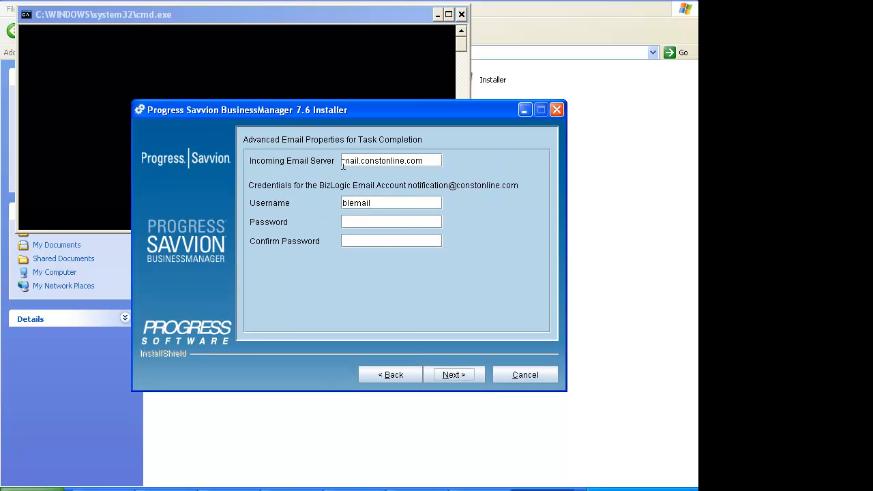
double_click(382, 202)
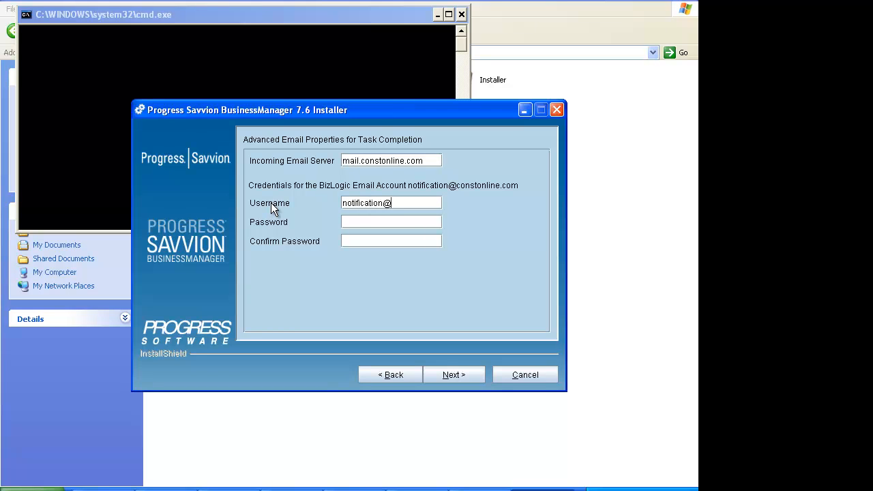
key(Tab)
text(******)
key(Tab)
text(*****)
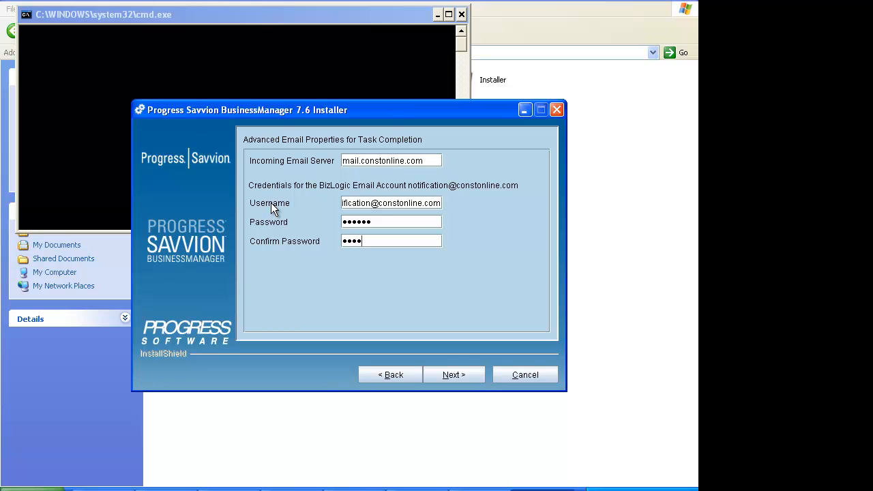
text(*)
click(460, 377)
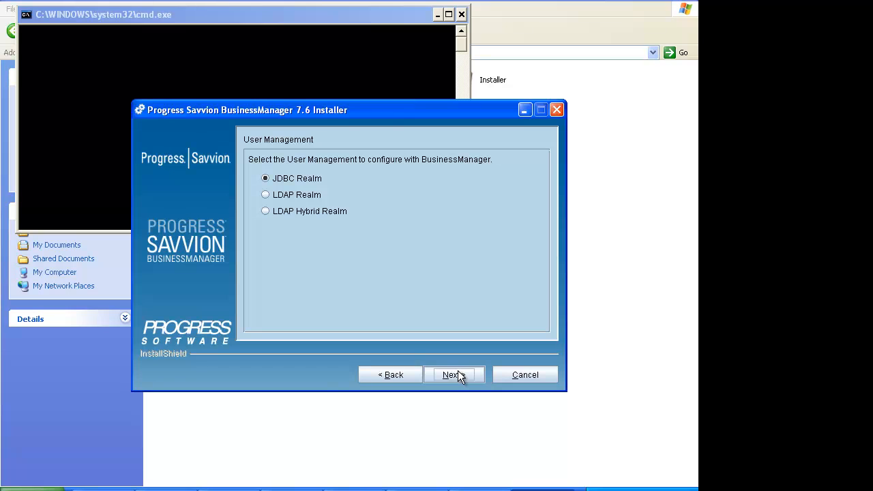